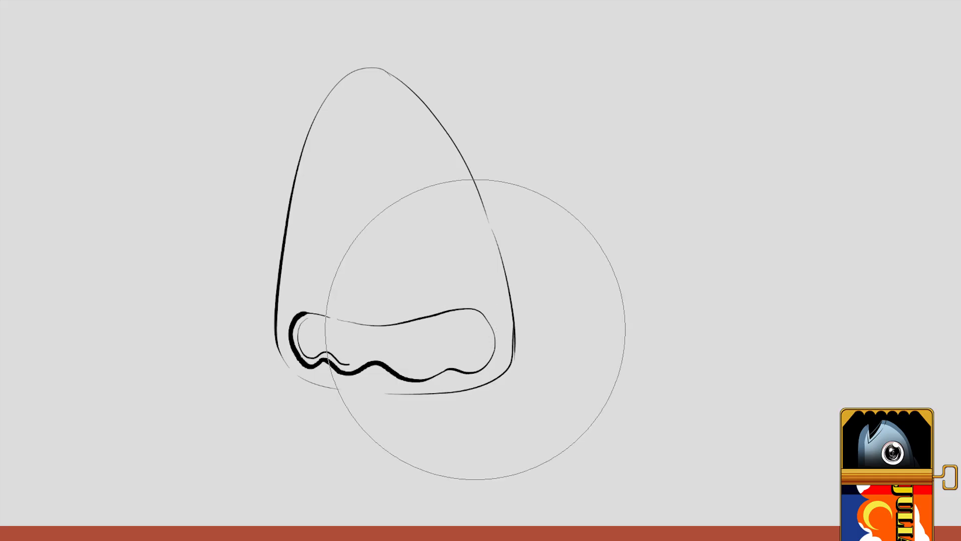
Step: Draw a thin inner contour around the mouth's end farthest from the thick line and along its wavy lower edge
{"action": "key", "text": "b"}
{"action": "key", "text": "b"}
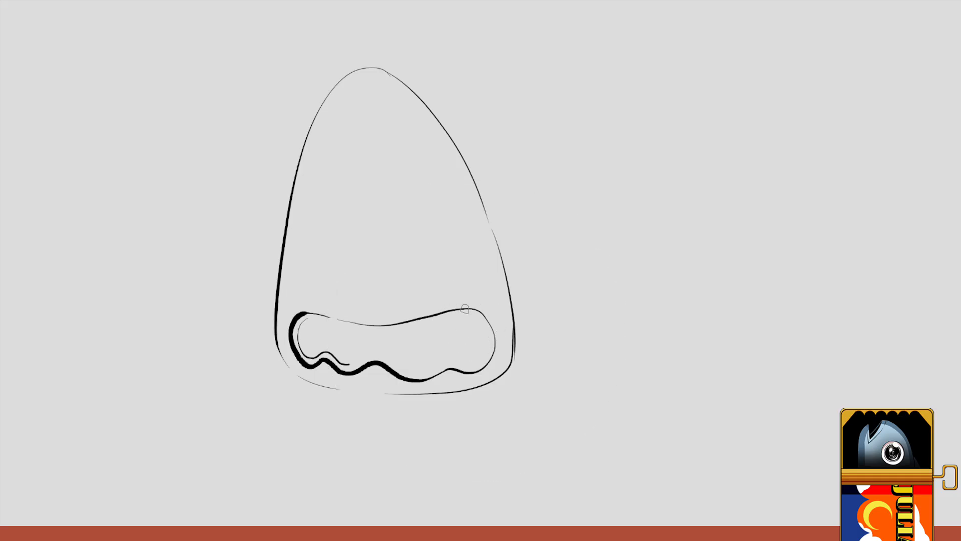
{"action": "mouse_move", "coordinate": [478, 318]}
{"action": "left_mouse_down"}
{"action": "mouse_move", "coordinate": [482, 359]}
{"action": "mouse_move", "coordinate": [465, 369]}
{"action": "mouse_move", "coordinate": [343, 363]}
{"action": "left_mouse_up"}
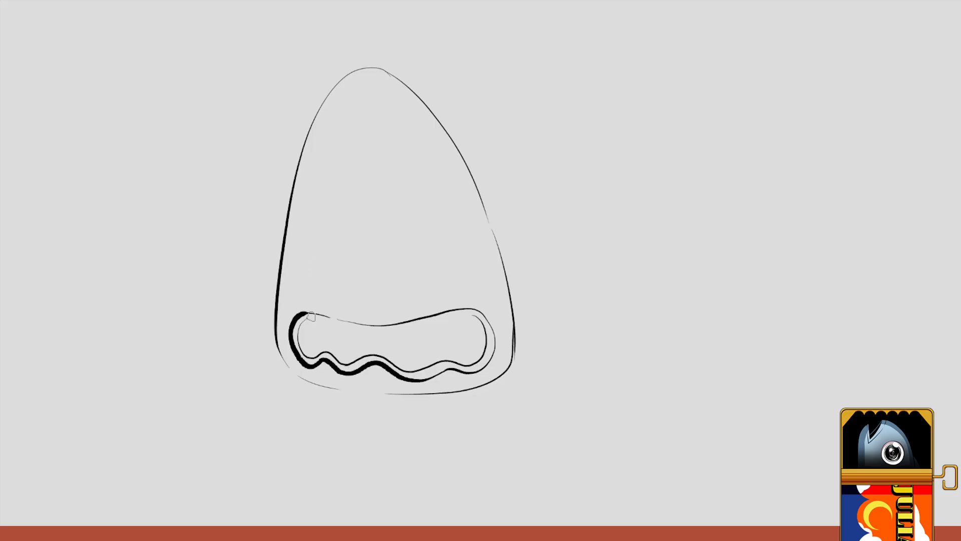
Step: Erase the mouth's upper outline and redraw it with a nearly straight top edge and rounded corners
{"action": "mouse_move", "coordinate": [307, 320]}
{"action": "left_mouse_down"}
{"action": "mouse_move", "coordinate": [388, 332]}
{"action": "mouse_move", "coordinate": [475, 319]}
{"action": "left_mouse_up"}
{"action": "key", "text": "ctrl+z"}
{"action": "mouse_move", "coordinate": [353, 315]}
{"action": "left_mouse_down"}
{"action": "mouse_move", "coordinate": [308, 313]}
{"action": "mouse_move", "coordinate": [296, 338]}
{"action": "mouse_move", "coordinate": [459, 302]}
{"action": "mouse_move", "coordinate": [489, 322]}
{"action": "mouse_move", "coordinate": [493, 340]}
{"action": "mouse_move", "coordinate": [479, 321]}
{"action": "mouse_move", "coordinate": [356, 322]}
{"action": "left_mouse_up"}
{"action": "key", "text": "b"}
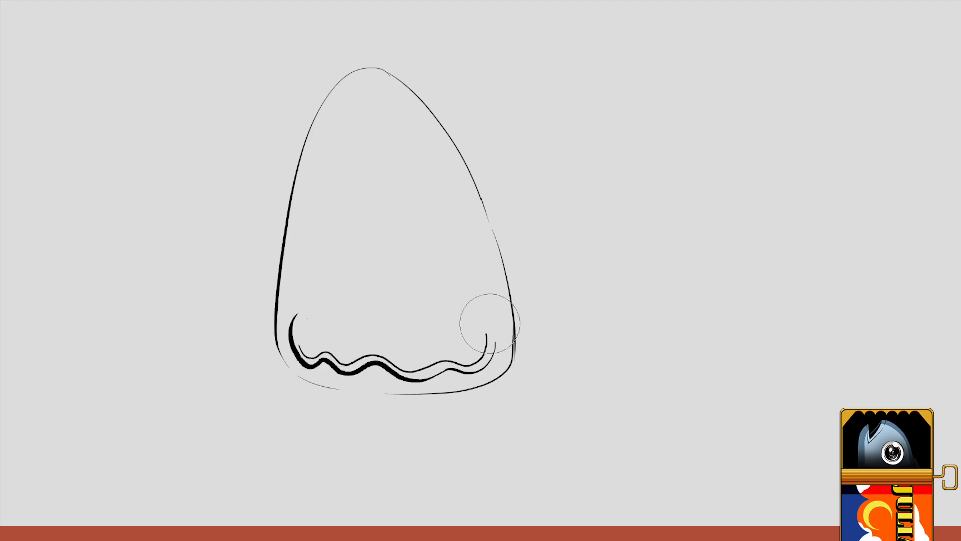
{"action": "key", "text": "b"}
{"action": "mouse_move", "coordinate": [496, 352]}
{"action": "left_mouse_down"}
{"action": "mouse_move", "coordinate": [496, 331]}
{"action": "mouse_move", "coordinate": [471, 312]}
{"action": "mouse_move", "coordinate": [319, 306]}
{"action": "mouse_move", "coordinate": [293, 310]}
{"action": "mouse_move", "coordinate": [298, 329]}
{"action": "left_mouse_up"}
{"action": "key", "text": "e"}
{"action": "key", "text": "b"}
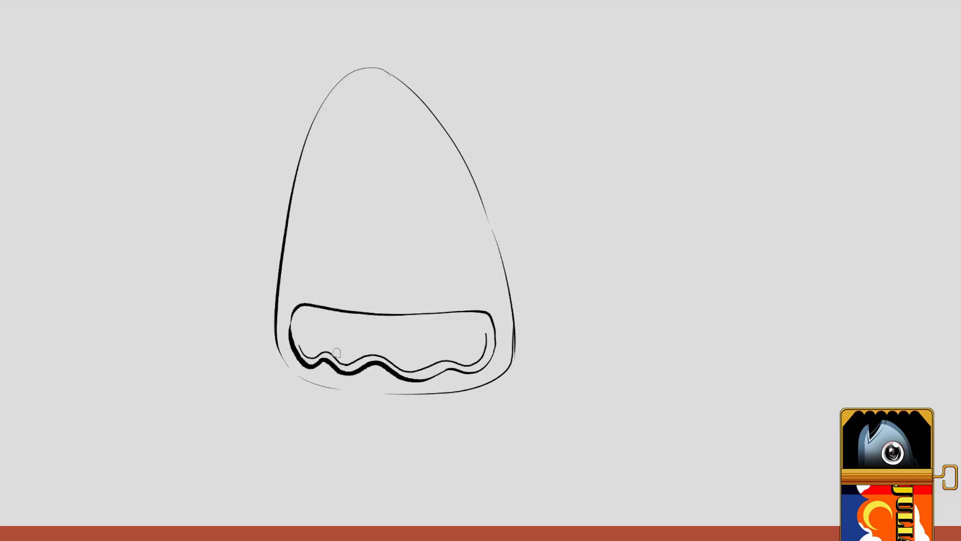
Step: Complete the mouth's inner contour along its open side and beneath the upper edge
{"action": "left_click_drag", "start_coordinate": [299, 312], "coordinate": [301, 349]}
{"action": "key", "text": "ctrl+z"}
{"action": "mouse_move", "coordinate": [300, 312]}
{"action": "left_mouse_down"}
{"action": "mouse_move", "coordinate": [294, 328]}
{"action": "mouse_move", "coordinate": [305, 353]}
{"action": "left_mouse_up"}
{"action": "key", "text": "ctrl+z"}
{"action": "key", "text": "ctrl+z"}
{"action": "left_click_drag", "start_coordinate": [300, 310], "coordinate": [303, 354]}
{"action": "key", "text": "ctrl+z"}
{"action": "left_click_drag", "start_coordinate": [303, 312], "coordinate": [305, 356]}
{"action": "mouse_move", "coordinate": [305, 312]}
{"action": "left_mouse_down"}
{"action": "mouse_move", "coordinate": [479, 316]}
{"action": "mouse_move", "coordinate": [489, 336]}
{"action": "mouse_move", "coordinate": [468, 317]}
{"action": "mouse_move", "coordinate": [296, 317]}
{"action": "left_mouse_up"}
{"action": "key", "text": "ctrl+z"}
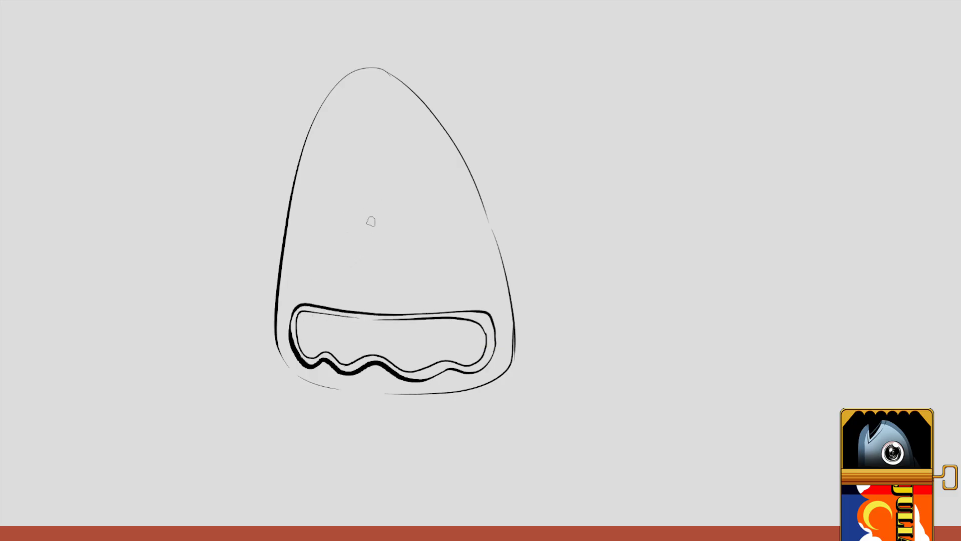
Step: Draw a rounded triangular nose above the mouth and a small black eye on each side of it
{"action": "mouse_move", "coordinate": [363, 211]}
{"action": "left_mouse_down"}
{"action": "mouse_move", "coordinate": [329, 278]}
{"action": "mouse_move", "coordinate": [345, 301]}
{"action": "mouse_move", "coordinate": [385, 296]}
{"action": "mouse_move", "coordinate": [386, 253]}
{"action": "mouse_move", "coordinate": [371, 217]}
{"action": "mouse_move", "coordinate": [356, 221]}
{"action": "mouse_move", "coordinate": [332, 269]}
{"action": "left_mouse_up"}
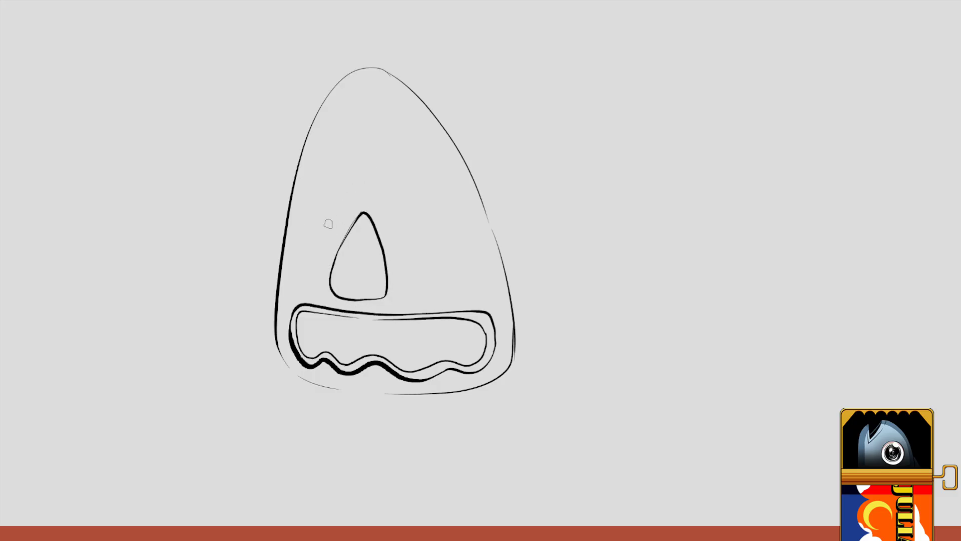
{"action": "left_click_drag", "start_coordinate": [329, 223], "coordinate": [326, 231]}
{"action": "key", "text": "ctrl+z"}
{"action": "left_click_drag", "start_coordinate": [395, 229], "coordinate": [401, 232]}
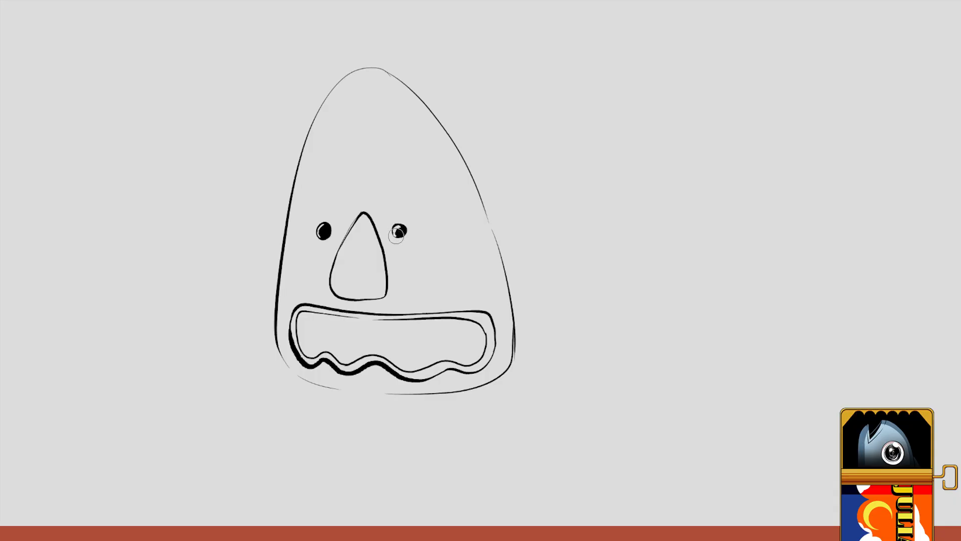
Step: Draw two thick oval eyebrows above the eyes
{"action": "key", "text": "b"}
{"action": "mouse_move", "coordinate": [349, 189]}
{"action": "left_mouse_down"}
{"action": "mouse_move", "coordinate": [336, 162]}
{"action": "mouse_move", "coordinate": [303, 173]}
{"action": "mouse_move", "coordinate": [321, 189]}
{"action": "mouse_move", "coordinate": [343, 189]}
{"action": "left_mouse_up"}
{"action": "mouse_move", "coordinate": [387, 163]}
{"action": "left_mouse_down"}
{"action": "mouse_move", "coordinate": [376, 190]}
{"action": "mouse_move", "coordinate": [432, 187]}
{"action": "mouse_move", "coordinate": [441, 169]}
{"action": "mouse_move", "coordinate": [392, 164]}
{"action": "left_mouse_up"}
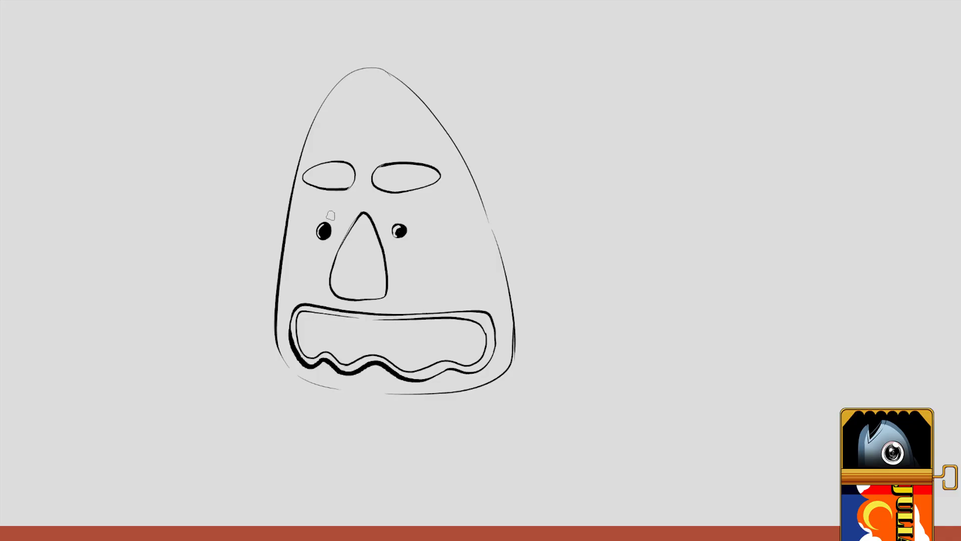
Step: Erase the head's sloping right outline and redraw it with a broader, rounder top
{"action": "mouse_move", "coordinate": [370, 69]}
{"action": "left_mouse_down"}
{"action": "mouse_move", "coordinate": [440, 125]}
{"action": "mouse_move", "coordinate": [498, 227]}
{"action": "mouse_move", "coordinate": [513, 331]}
{"action": "left_mouse_up"}
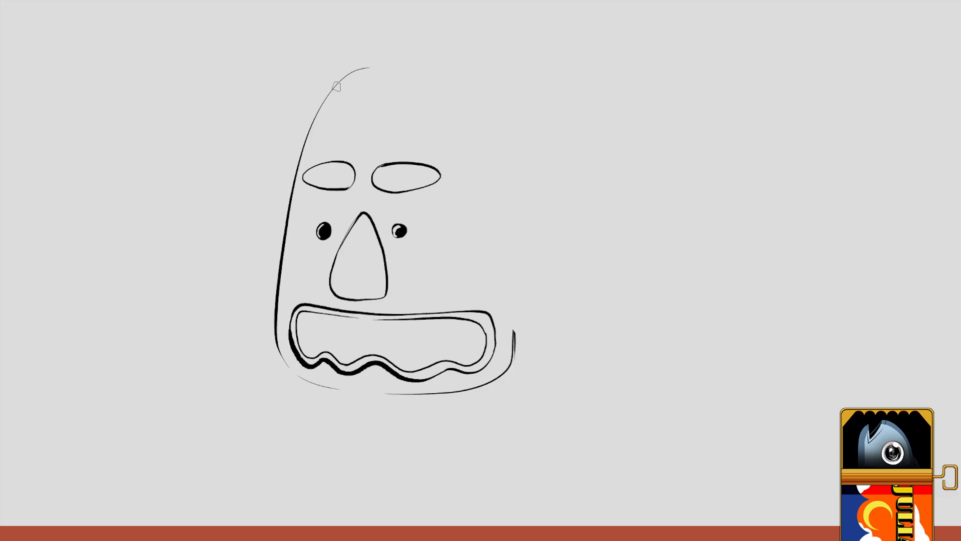
{"action": "mouse_move", "coordinate": [347, 75]}
{"action": "left_mouse_down"}
{"action": "mouse_move", "coordinate": [362, 69]}
{"action": "mouse_move", "coordinate": [485, 127]}
{"action": "mouse_move", "coordinate": [517, 336]}
{"action": "mouse_move", "coordinate": [496, 186]}
{"action": "mouse_move", "coordinate": [408, 68]}
{"action": "mouse_move", "coordinate": [353, 70]}
{"action": "mouse_move", "coordinate": [457, 90]}
{"action": "mouse_move", "coordinate": [508, 268]}
{"action": "mouse_move", "coordinate": [508, 370]}
{"action": "left_mouse_up"}
{"action": "key", "text": "ctrl+z"}
{"action": "key", "text": "ctrl+z"}
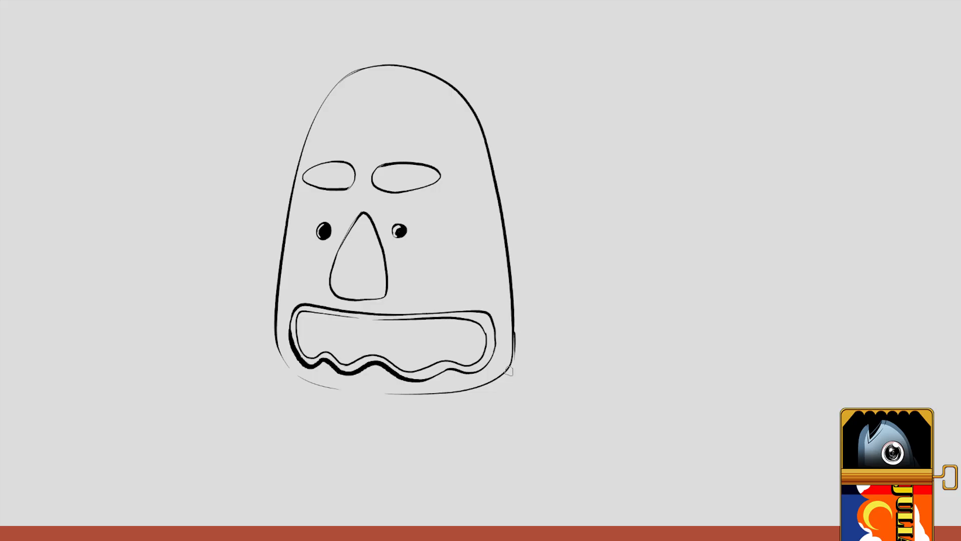
Step: Draw a curved shape behind the head's right side and a bent forearm with its hand below the chin
{"action": "mouse_move", "coordinate": [495, 178]}
{"action": "left_mouse_down"}
{"action": "mouse_move", "coordinate": [523, 234]}
{"action": "mouse_move", "coordinate": [515, 315]}
{"action": "left_mouse_up"}
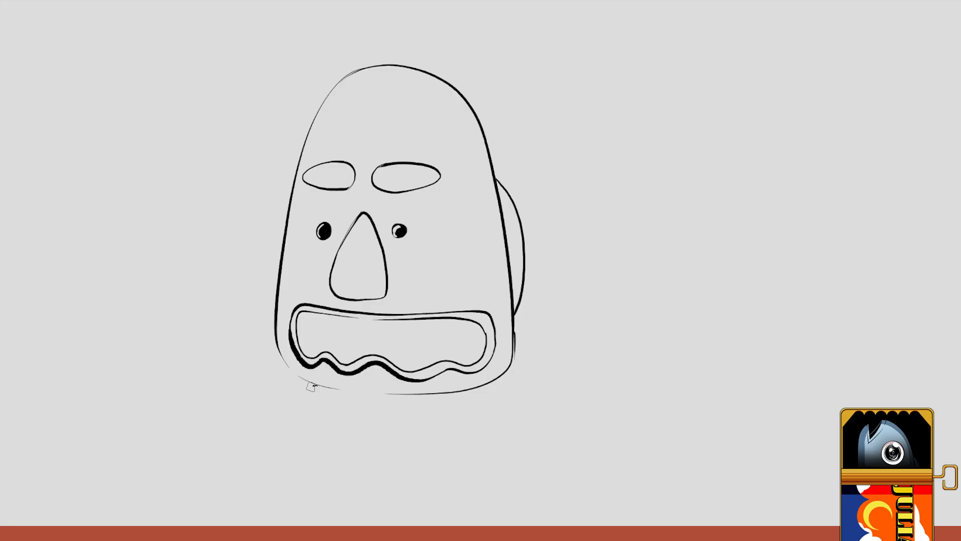
{"action": "mouse_move", "coordinate": [311, 387]}
{"action": "left_mouse_down"}
{"action": "mouse_move", "coordinate": [287, 429]}
{"action": "mouse_move", "coordinate": [423, 432]}
{"action": "mouse_move", "coordinate": [386, 416]}
{"action": "mouse_move", "coordinate": [437, 420]}
{"action": "mouse_move", "coordinate": [426, 417]}
{"action": "left_mouse_up"}
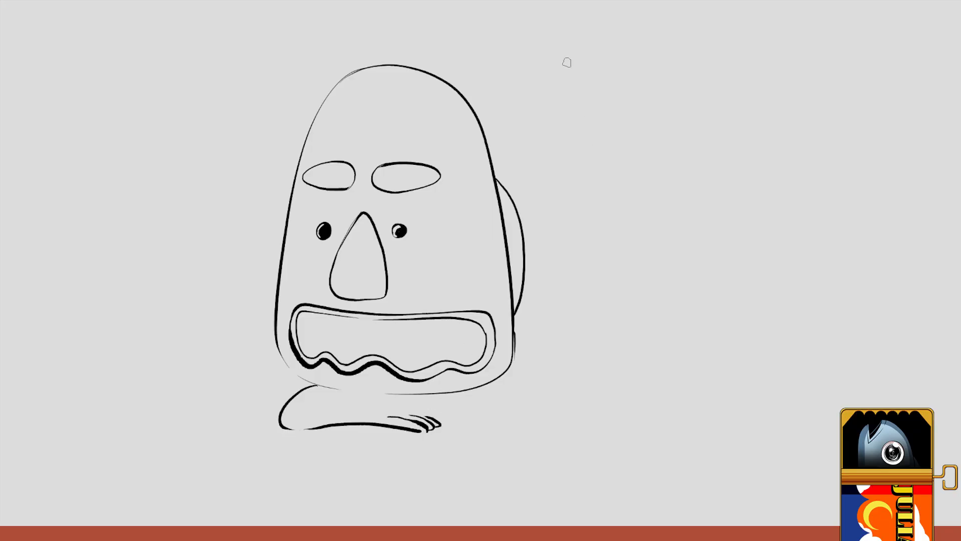
Step: Write the label "Hugh" beside the head with an arrow pointing toward the character
{"action": "mouse_move", "coordinate": [566, 63]}
{"action": "left_mouse_down"}
{"action": "mouse_move", "coordinate": [571, 88]}
{"action": "mouse_move", "coordinate": [596, 81]}
{"action": "mouse_move", "coordinate": [602, 97]}
{"action": "left_mouse_up"}
{"action": "mouse_move", "coordinate": [619, 60]}
{"action": "left_mouse_down"}
{"action": "mouse_move", "coordinate": [630, 86]}
{"action": "mouse_move", "coordinate": [582, 119]}
{"action": "left_mouse_up"}
{"action": "mouse_move", "coordinate": [579, 111]}
{"action": "left_mouse_down"}
{"action": "mouse_move", "coordinate": [581, 122]}
{"action": "mouse_move", "coordinate": [597, 120]}
{"action": "left_mouse_up"}
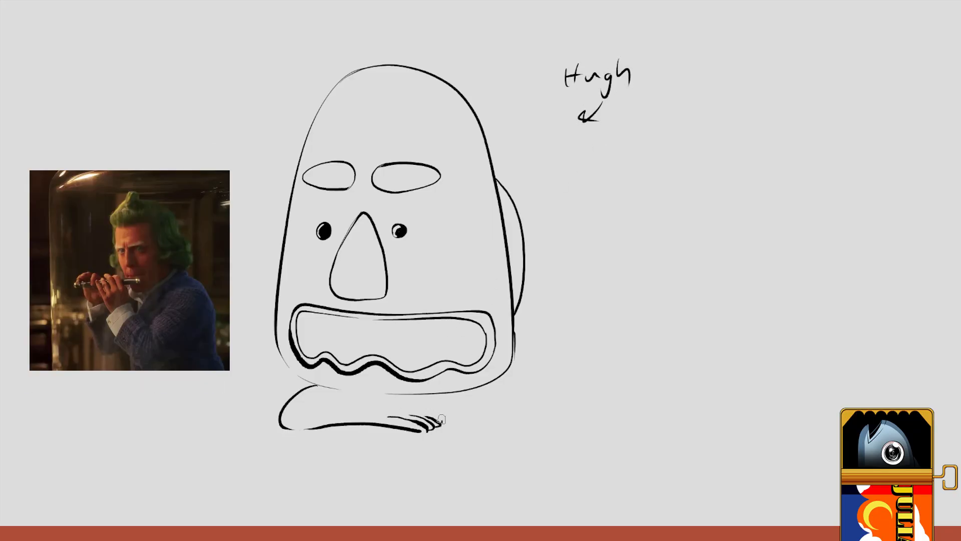
Step: Finish the front forearm's upper contour and draw the second arm crossing behind it
{"action": "mouse_move", "coordinate": [442, 420]}
{"action": "left_mouse_down"}
{"action": "mouse_move", "coordinate": [321, 402]}
{"action": "mouse_move", "coordinate": [285, 429]}
{"action": "left_mouse_up"}
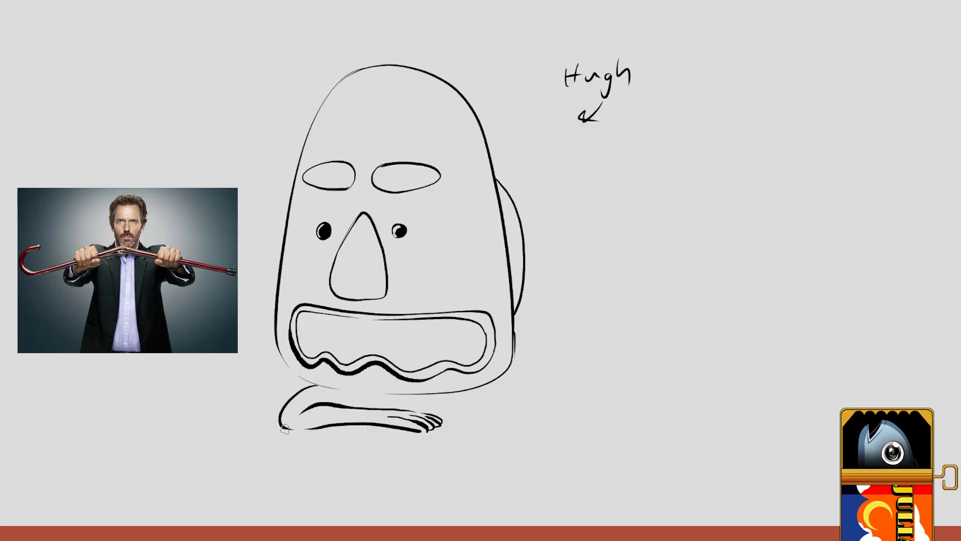
{"action": "mouse_move", "coordinate": [469, 391]}
{"action": "left_mouse_down"}
{"action": "mouse_move", "coordinate": [475, 423]}
{"action": "mouse_move", "coordinate": [435, 419]}
{"action": "left_mouse_up"}
{"action": "left_click_drag", "start_coordinate": [461, 409], "coordinate": [378, 405]}
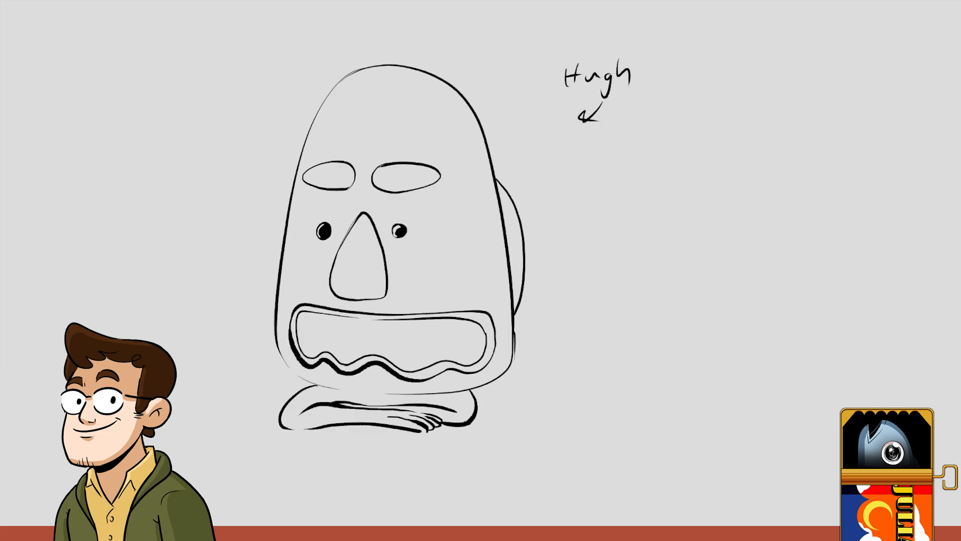
Step: Select the crossed arms with a freehand selection, shift them slightly right under the head, and deselect
{"action": "mouse_move", "coordinate": [323, 382]}
{"action": "left_mouse_down"}
{"action": "mouse_move", "coordinate": [293, 385]}
{"action": "mouse_move", "coordinate": [468, 447]}
{"action": "mouse_move", "coordinate": [486, 387]}
{"action": "mouse_move", "coordinate": [394, 397]}
{"action": "left_mouse_up"}
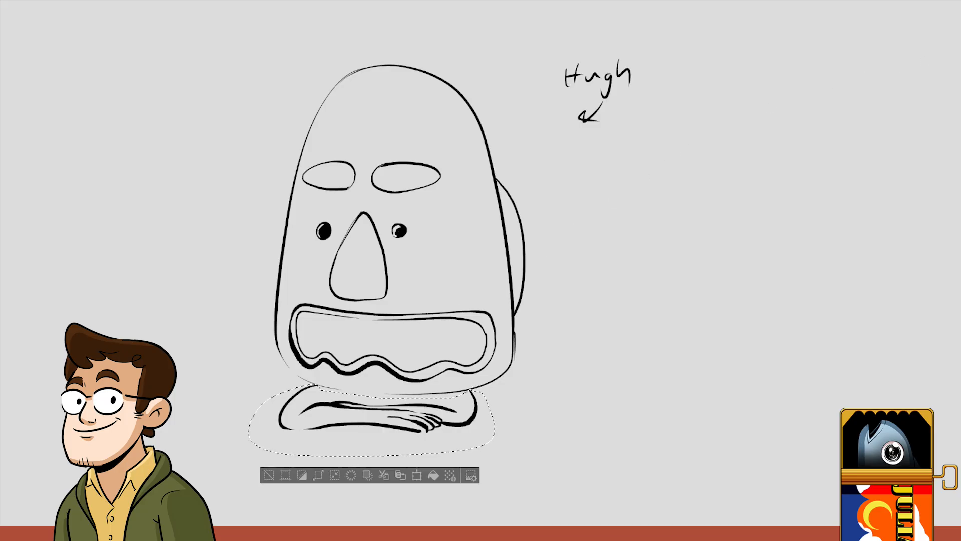
{"action": "mouse_move", "coordinate": [355, 426]}
{"action": "left_mouse_down"}
{"action": "mouse_move", "coordinate": [408, 426]}
{"action": "mouse_move", "coordinate": [384, 424]}
{"action": "mouse_move", "coordinate": [396, 422]}
{"action": "left_mouse_up"}
{"action": "key", "text": "ctrl+d"}
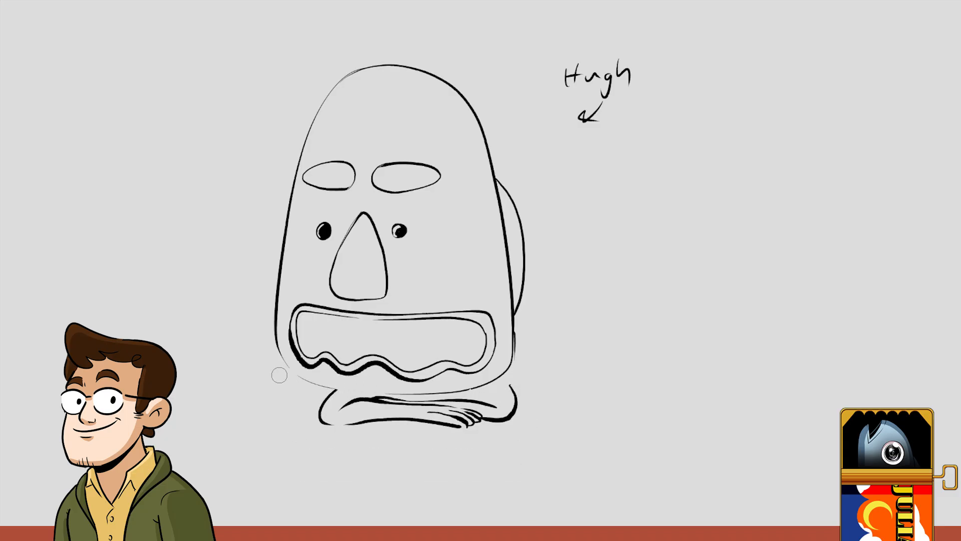
Step: Close the head's lower outline, extend the rear arm to it, and add a rectangular band around the shape behind the head
{"action": "mouse_move", "coordinate": [279, 350]}
{"action": "left_mouse_down"}
{"action": "mouse_move", "coordinate": [301, 374]}
{"action": "mouse_move", "coordinate": [350, 391]}
{"action": "mouse_move", "coordinate": [422, 391]}
{"action": "left_mouse_up"}
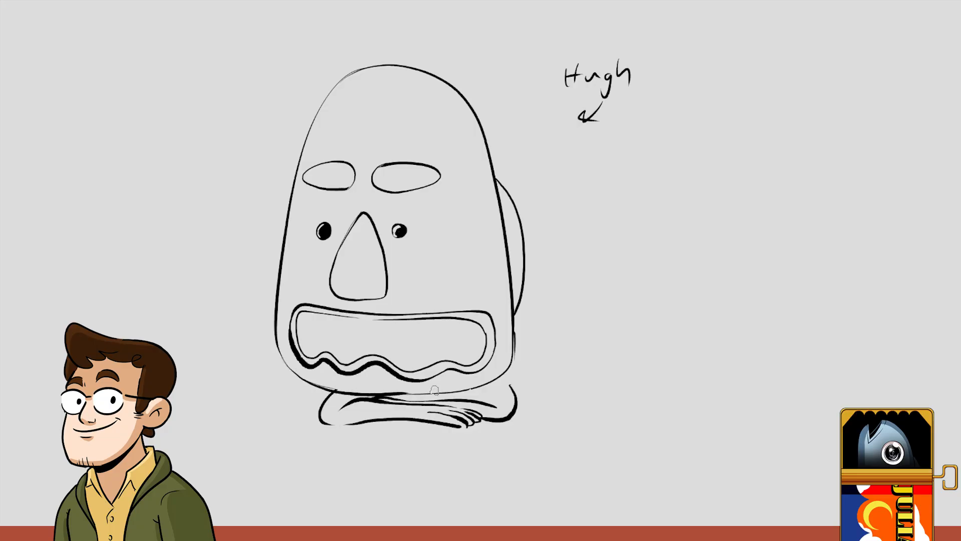
{"action": "left_click_drag", "start_coordinate": [501, 379], "coordinate": [515, 382]}
{"action": "mouse_move", "coordinate": [504, 236]}
{"action": "left_mouse_down"}
{"action": "mouse_move", "coordinate": [522, 235]}
{"action": "mouse_move", "coordinate": [528, 248]}
{"action": "mouse_move", "coordinate": [530, 265]}
{"action": "mouse_move", "coordinate": [509, 272]}
{"action": "left_mouse_up"}
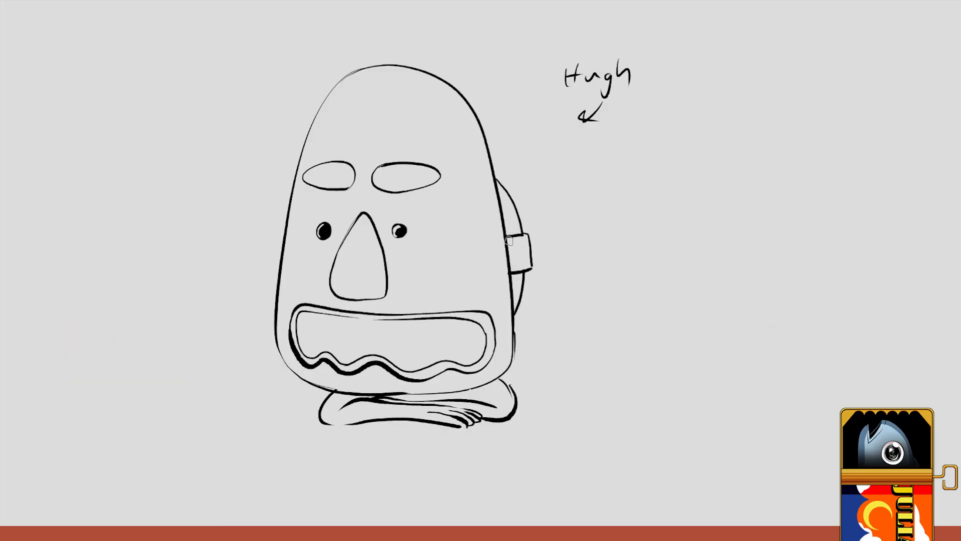
{"action": "left_click_drag", "start_coordinate": [509, 240], "coordinate": [524, 240]}
Step: Draw thin oval cheek marks on both sides of the face and a ground line extending outward from the arms
{"action": "mouse_move", "coordinate": [437, 214]}
{"action": "left_mouse_down"}
{"action": "mouse_move", "coordinate": [430, 228]}
{"action": "mouse_move", "coordinate": [465, 235]}
{"action": "mouse_move", "coordinate": [436, 217]}
{"action": "left_mouse_up"}
{"action": "mouse_move", "coordinate": [297, 219]}
{"action": "left_mouse_down"}
{"action": "mouse_move", "coordinate": [300, 233]}
{"action": "mouse_move", "coordinate": [287, 238]}
{"action": "left_mouse_up"}
{"action": "left_click_drag", "start_coordinate": [320, 420], "coordinate": [216, 422]}
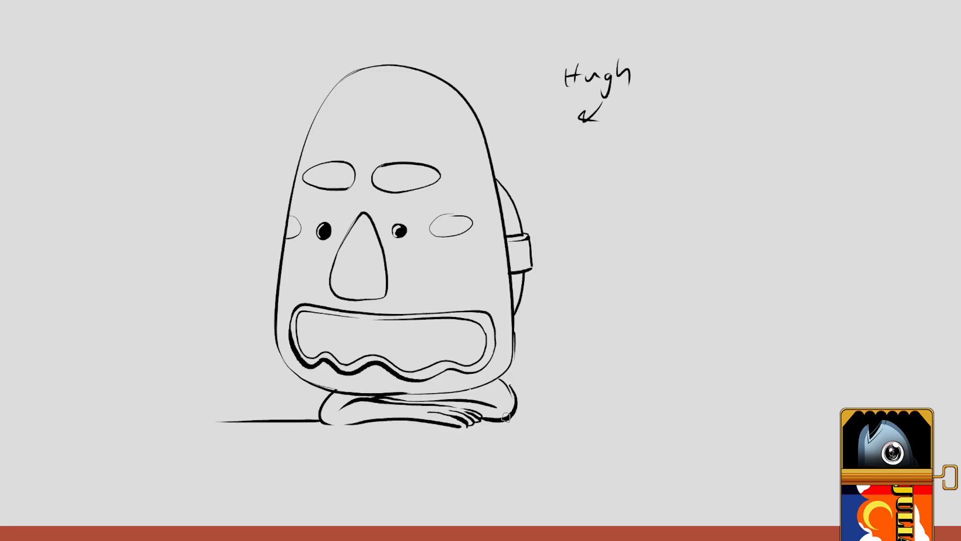
{"action": "left_click_drag", "start_coordinate": [506, 417], "coordinate": [661, 410]}
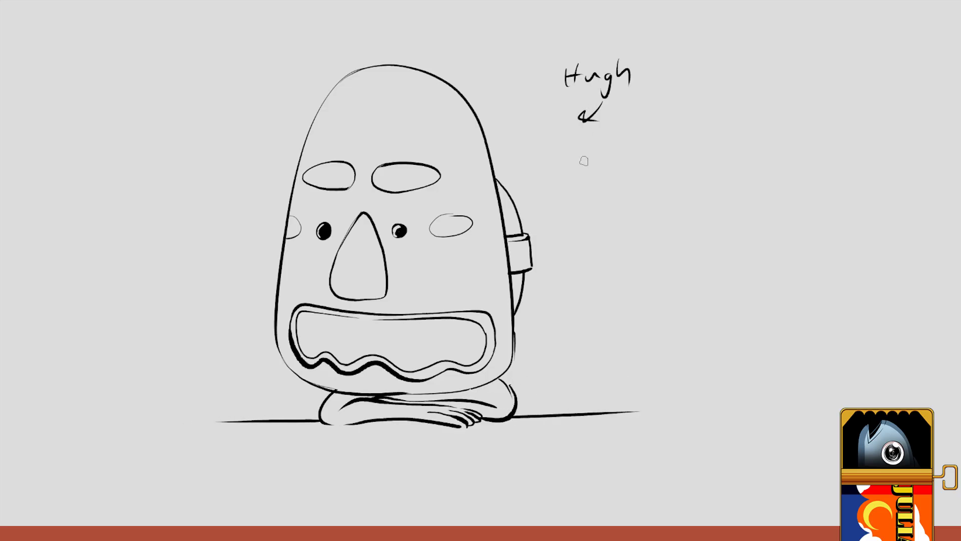
Step: Delete the handwritten label and arrow beside the head, and clear the selection
{"action": "mouse_move", "coordinate": [641, 28]}
{"action": "left_mouse_down"}
{"action": "mouse_move", "coordinate": [537, 75]}
{"action": "mouse_move", "coordinate": [642, 26]}
{"action": "left_mouse_up"}
{"action": "key", "text": "Delete"}
{"action": "key", "text": "ctrl+d"}
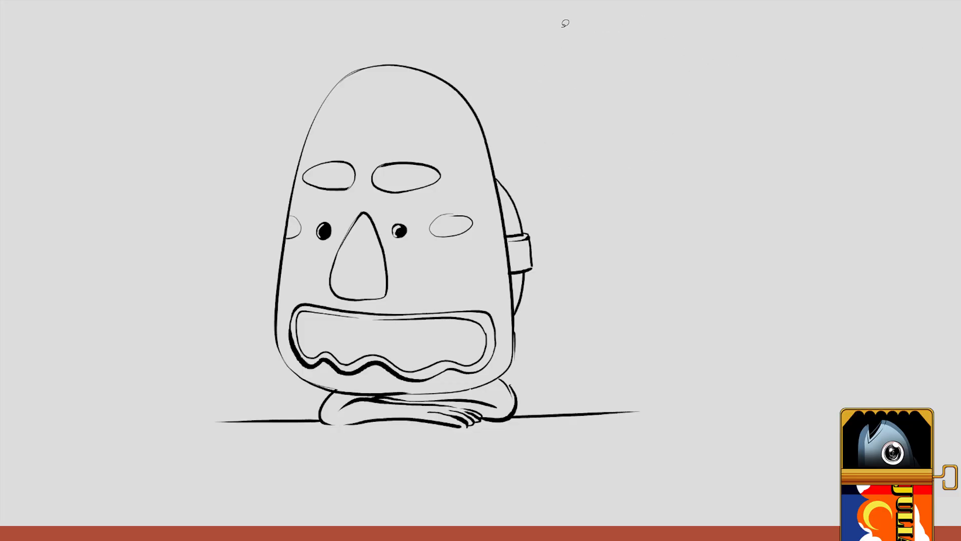
Step: Draw a tall egg-shaped outline beside the character's upper head and close the gap at its top
{"action": "mouse_move", "coordinate": [474, 287]}
{"action": "left_mouse_down"}
{"action": "mouse_move", "coordinate": [509, 314]}
{"action": "mouse_move", "coordinate": [507, 328]}
{"action": "left_mouse_up"}
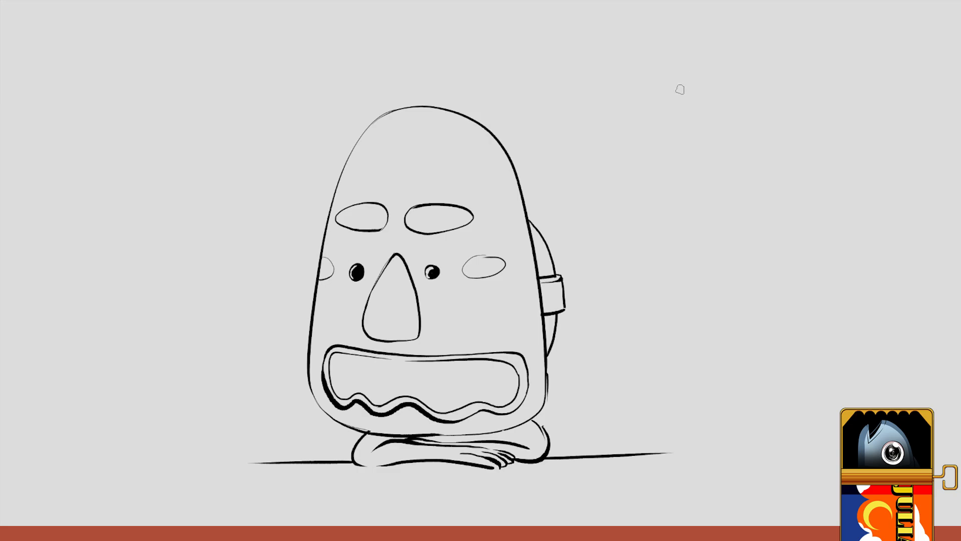
{"action": "mouse_move", "coordinate": [680, 89]}
{"action": "left_mouse_down"}
{"action": "mouse_move", "coordinate": [603, 134]}
{"action": "mouse_move", "coordinate": [661, 275]}
{"action": "mouse_move", "coordinate": [730, 204]}
{"action": "mouse_move", "coordinate": [720, 106]}
{"action": "mouse_move", "coordinate": [635, 84]}
{"action": "mouse_move", "coordinate": [658, 85]}
{"action": "mouse_move", "coordinate": [627, 101]}
{"action": "left_mouse_up"}
{"action": "key", "text": "e"}
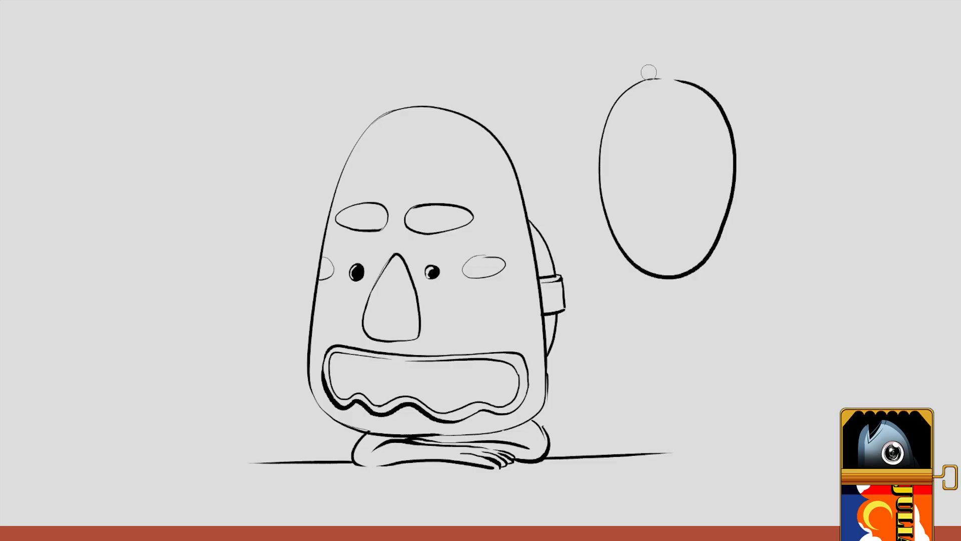
{"action": "key", "text": "b"}
{"action": "left_click_drag", "start_coordinate": [679, 81], "coordinate": [650, 79]}
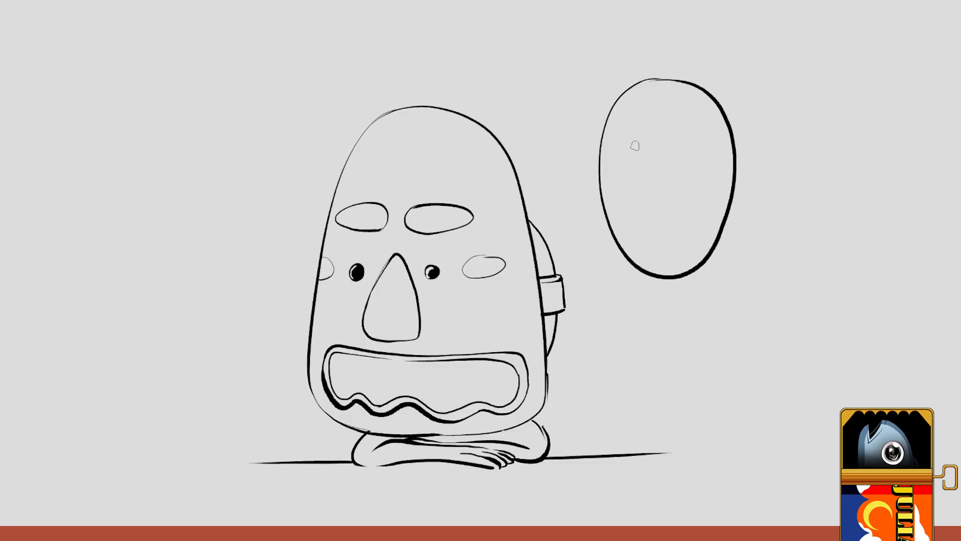